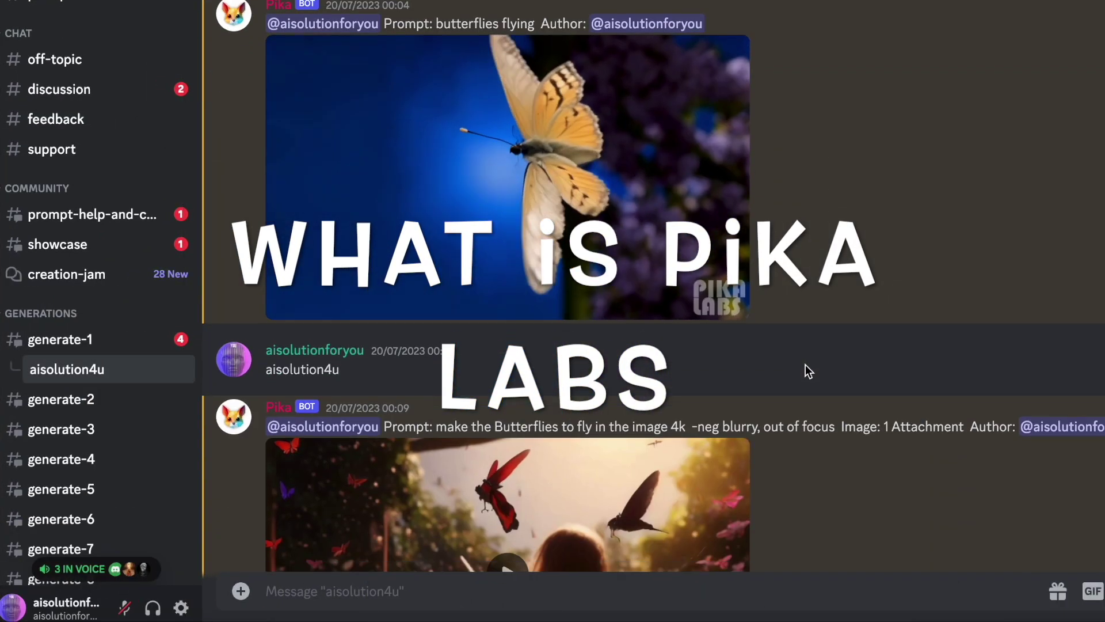
scroll(804, 370, "down", 3)
scroll(805, 370, "down", 1)
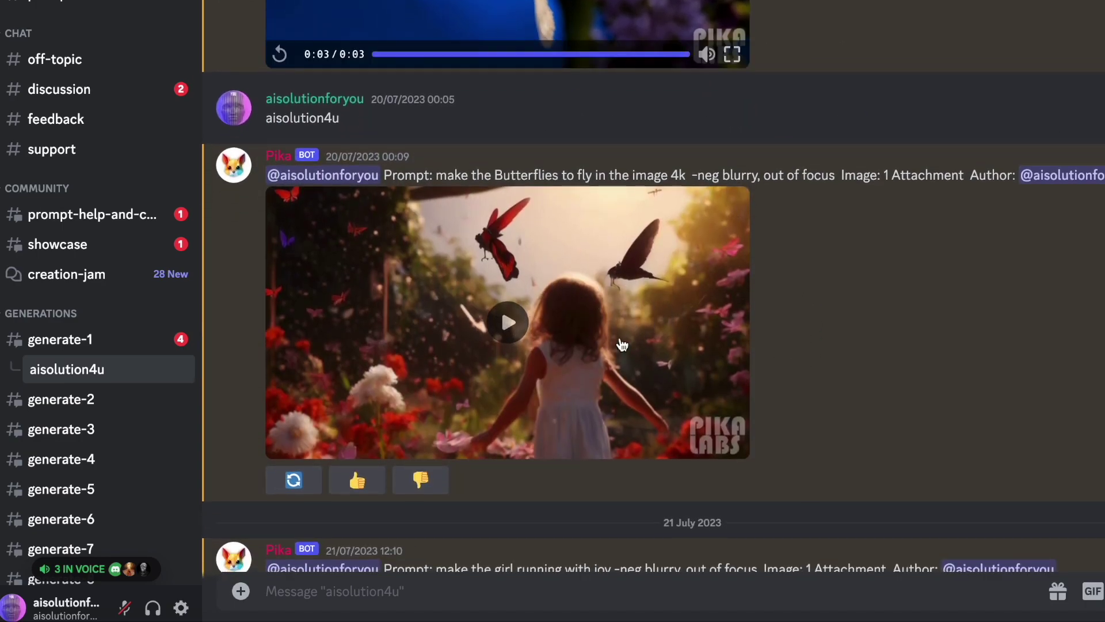
Play the earlier butterfly, girl-running, puppies, sunrise beach and desert palm-tree generations
left_click(508, 326)
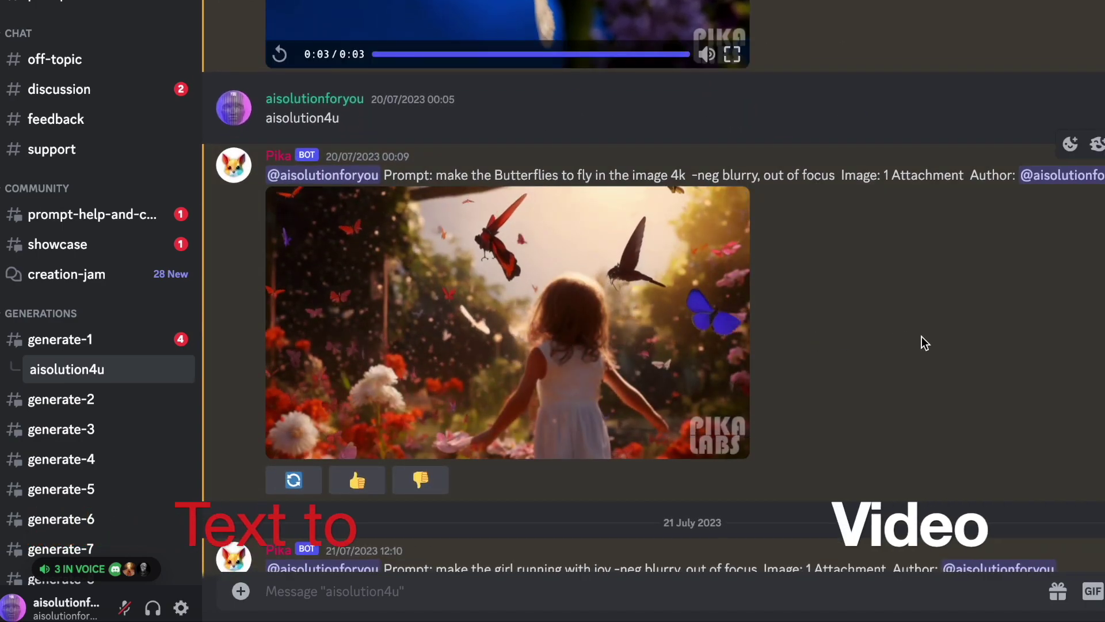
scroll(918, 341, "down", 3)
scroll(923, 343, "down", 6)
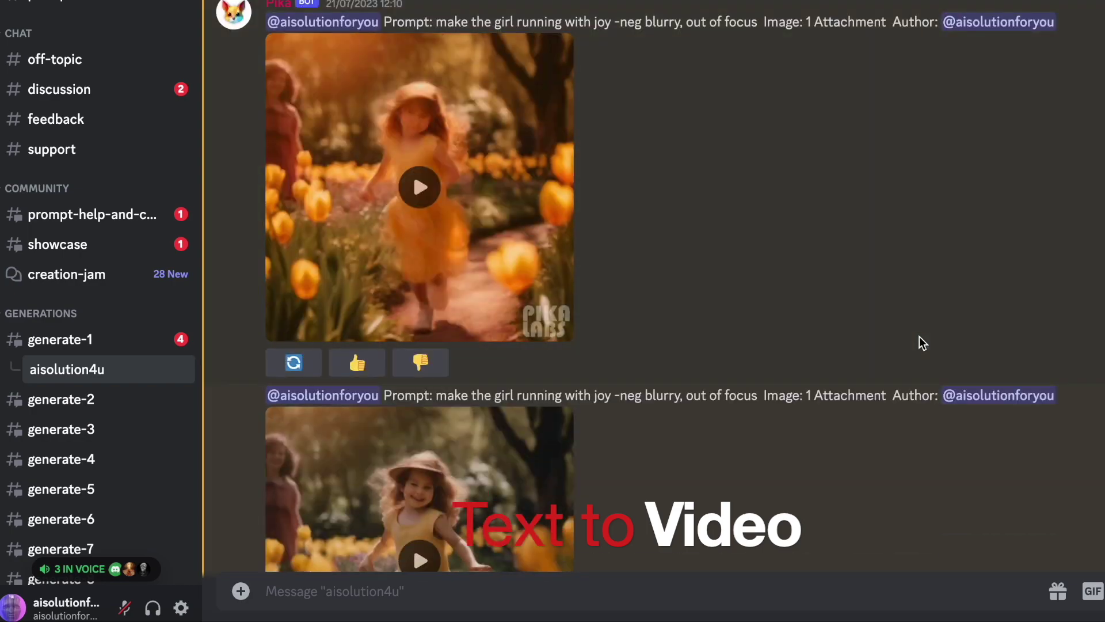
scroll(922, 343, "down", 3)
left_click(420, 342)
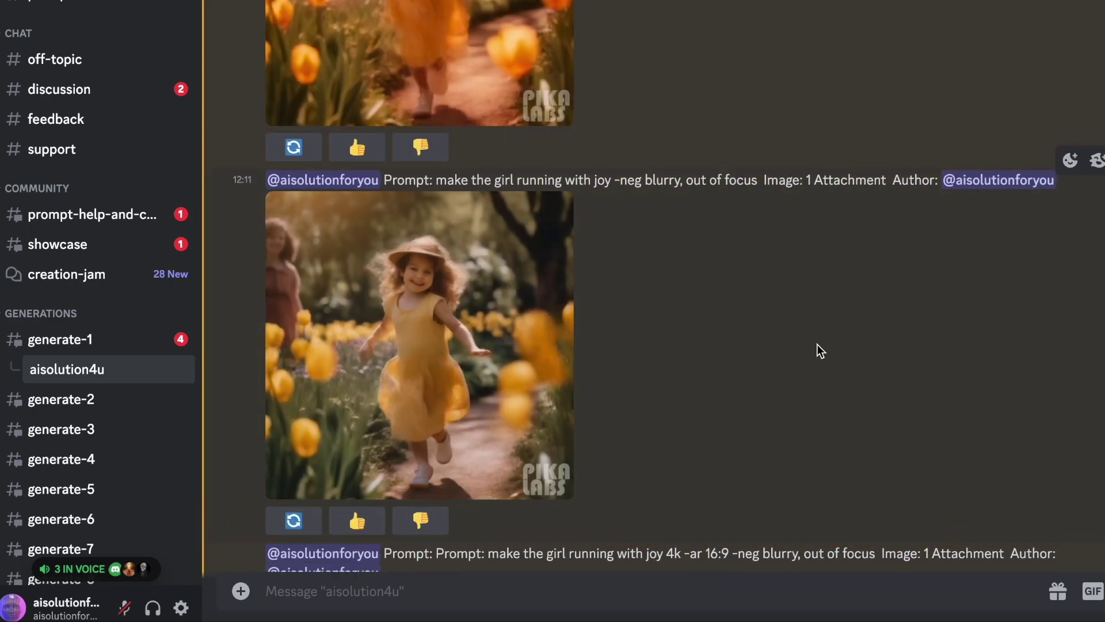
scroll(863, 354, "down", 2)
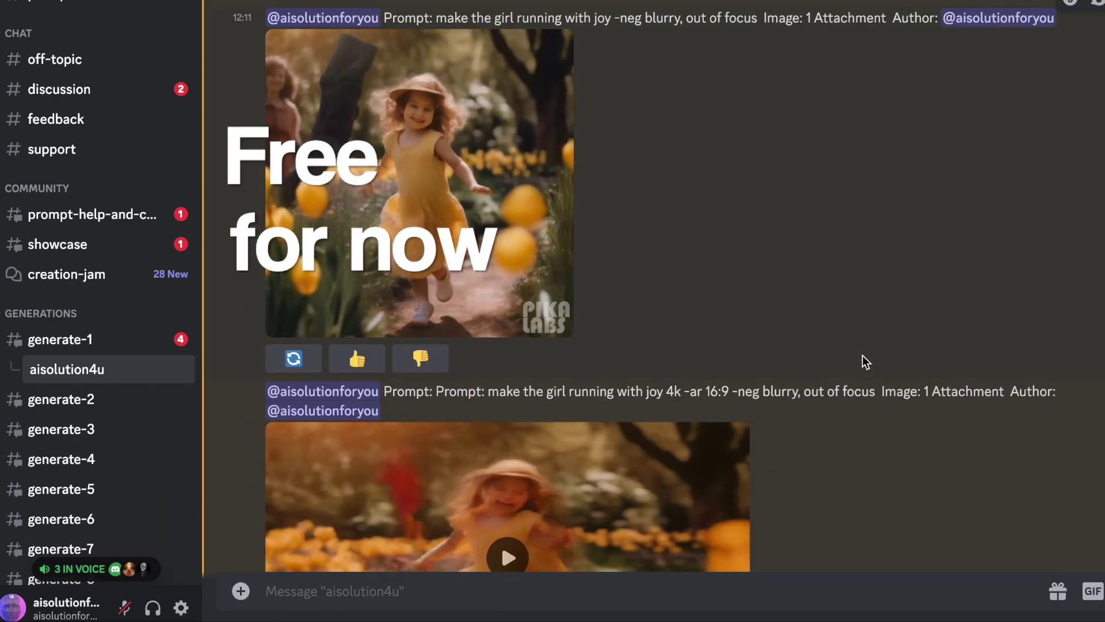
scroll(862, 355, "down", 5)
scroll(863, 355, "down", 5)
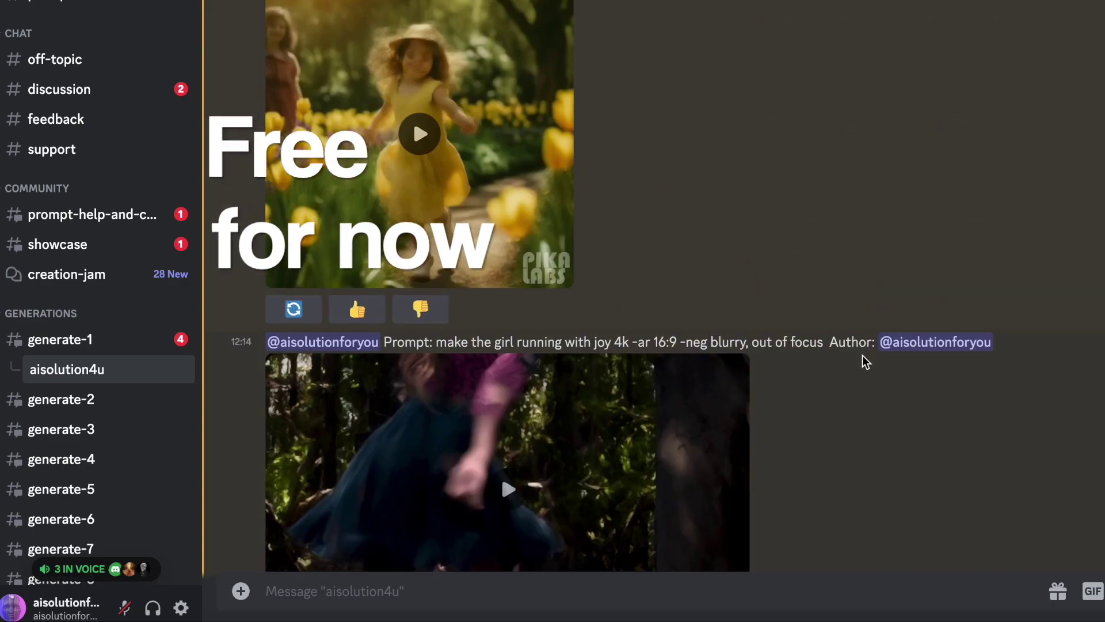
scroll(862, 362, "down", 2)
scroll(863, 361, "down", 5)
scroll(863, 361, "down", 2)
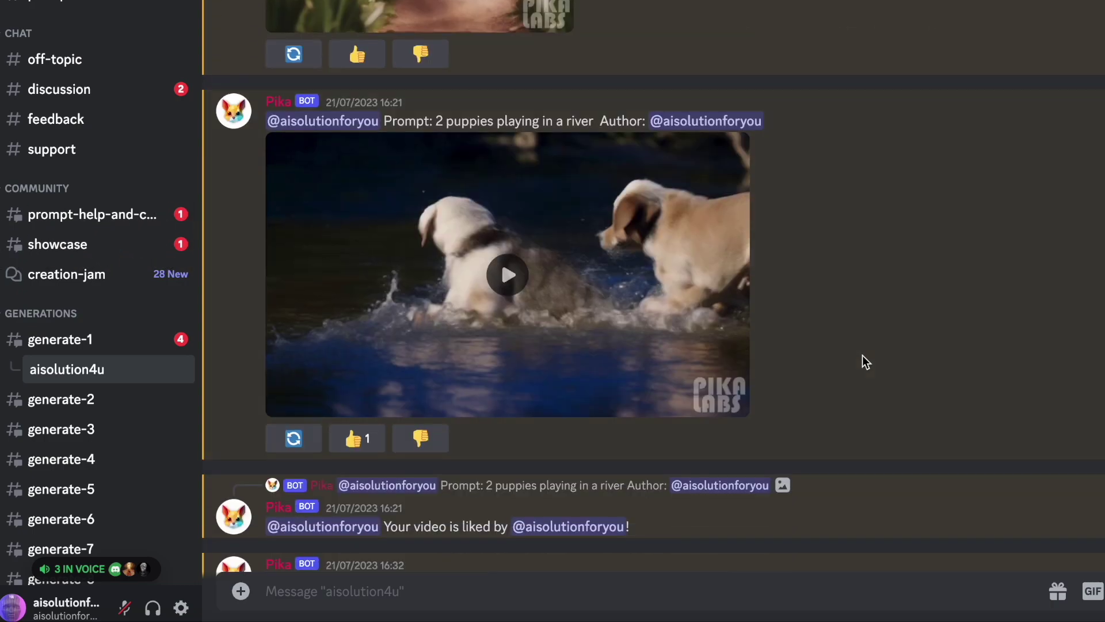
left_click(578, 274)
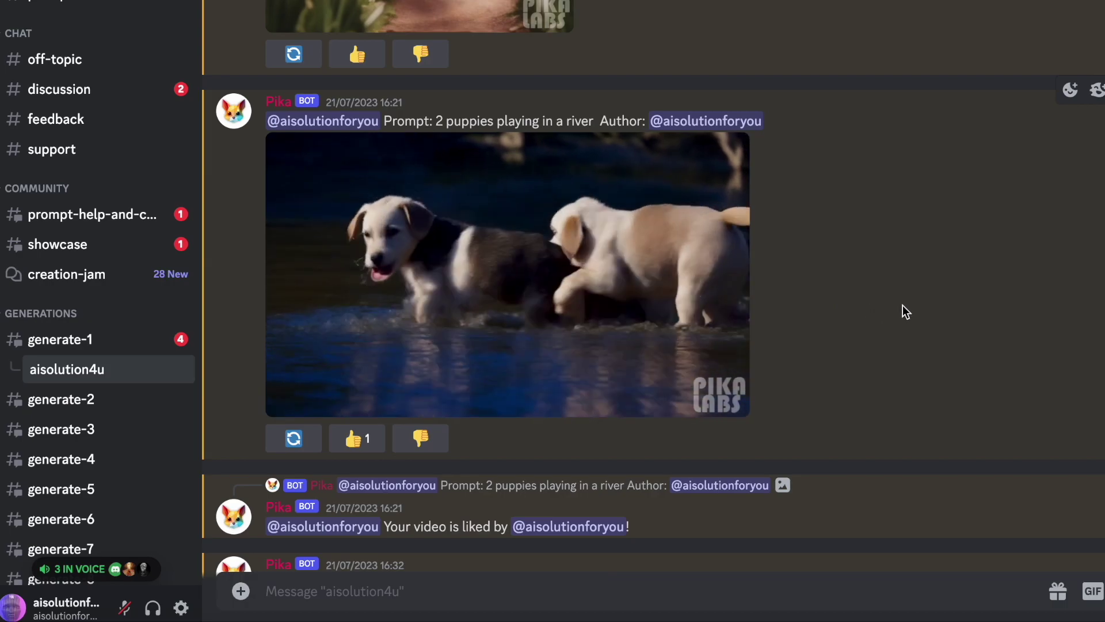
scroll(902, 311, "down", 4)
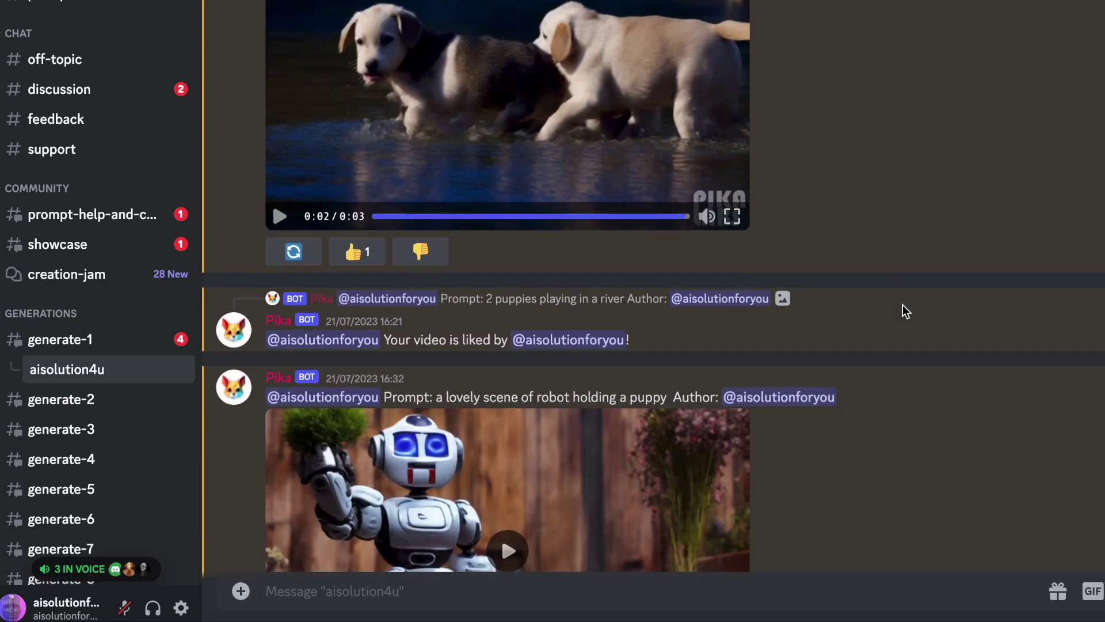
scroll(902, 310, "down", 5)
scroll(903, 311, "down", 2)
scroll(902, 312, "down", 1)
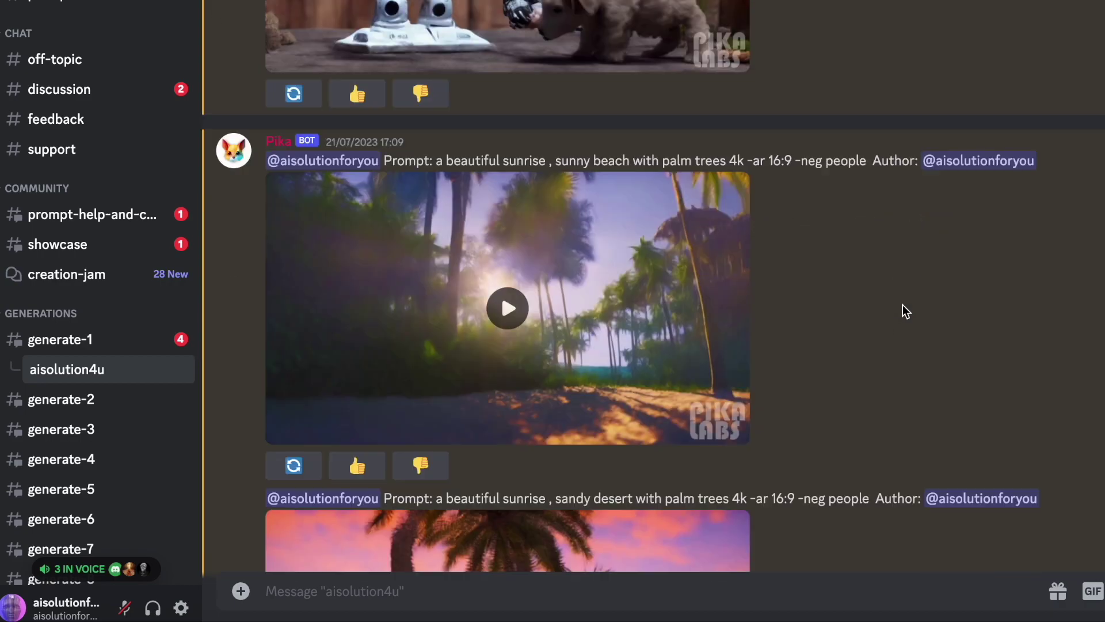
scroll(898, 307, "down", 3)
scroll(887, 299, "up", 2)
left_click(510, 218)
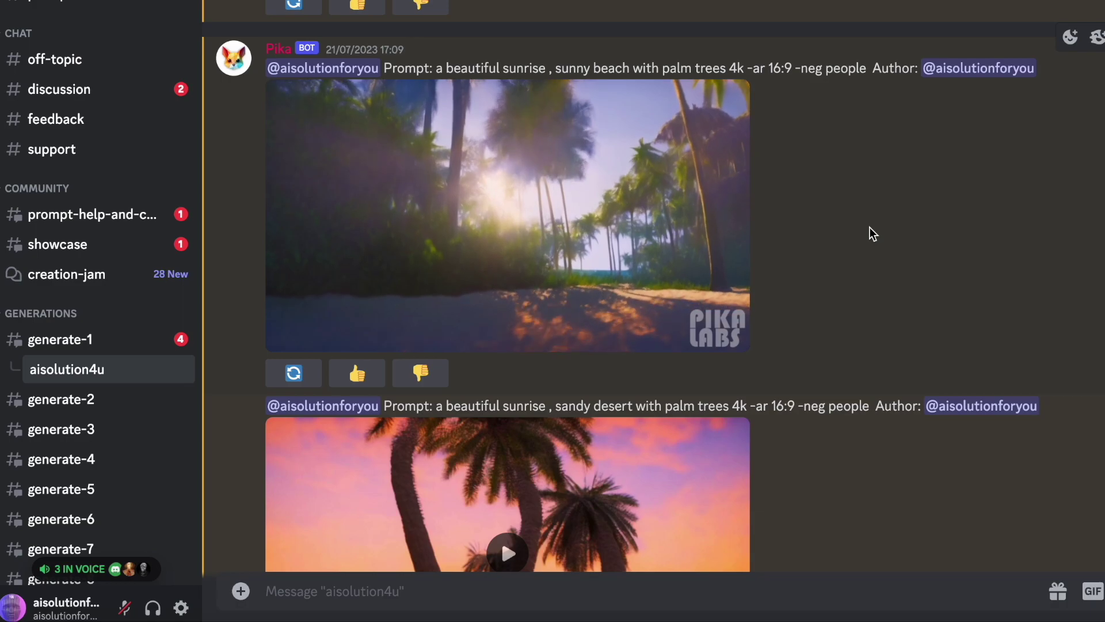
scroll(869, 234, "down", 4)
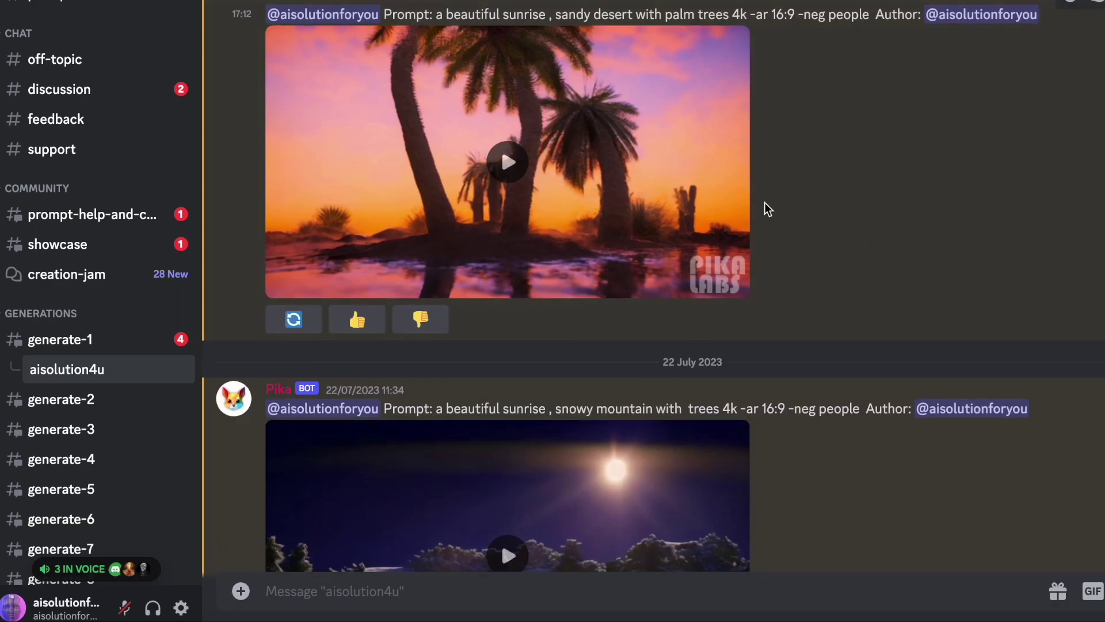
scroll(918, 296, "down", 1)
scroll(918, 298, "up", 5)
scroll(918, 298, "down", 2)
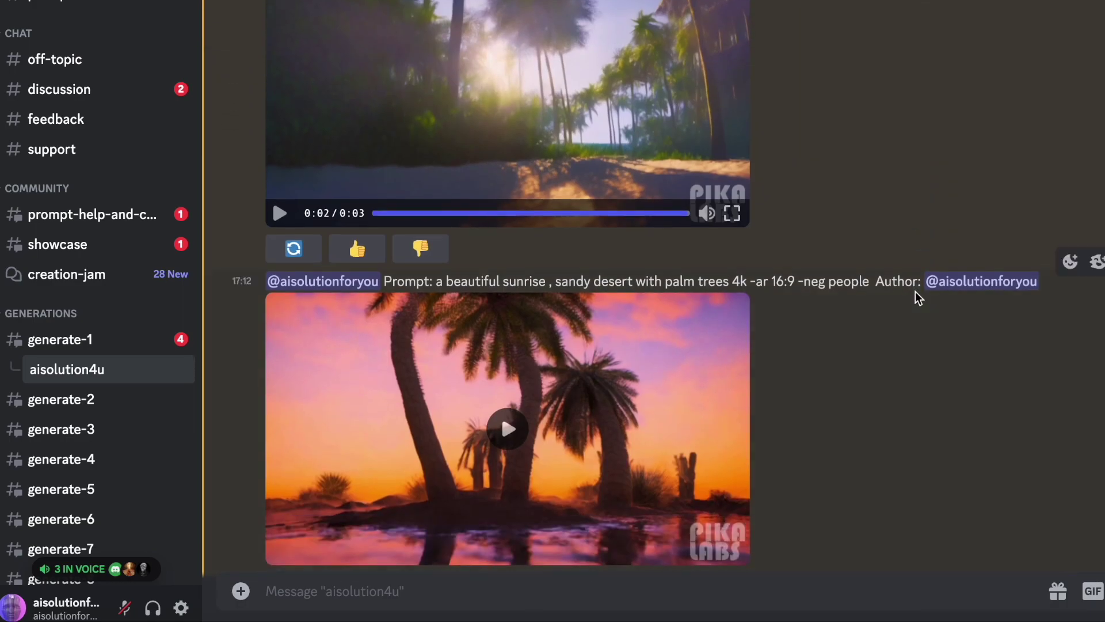
scroll(918, 294, "down", 4)
left_click(521, 57)
scroll(797, 290, "up", 2)
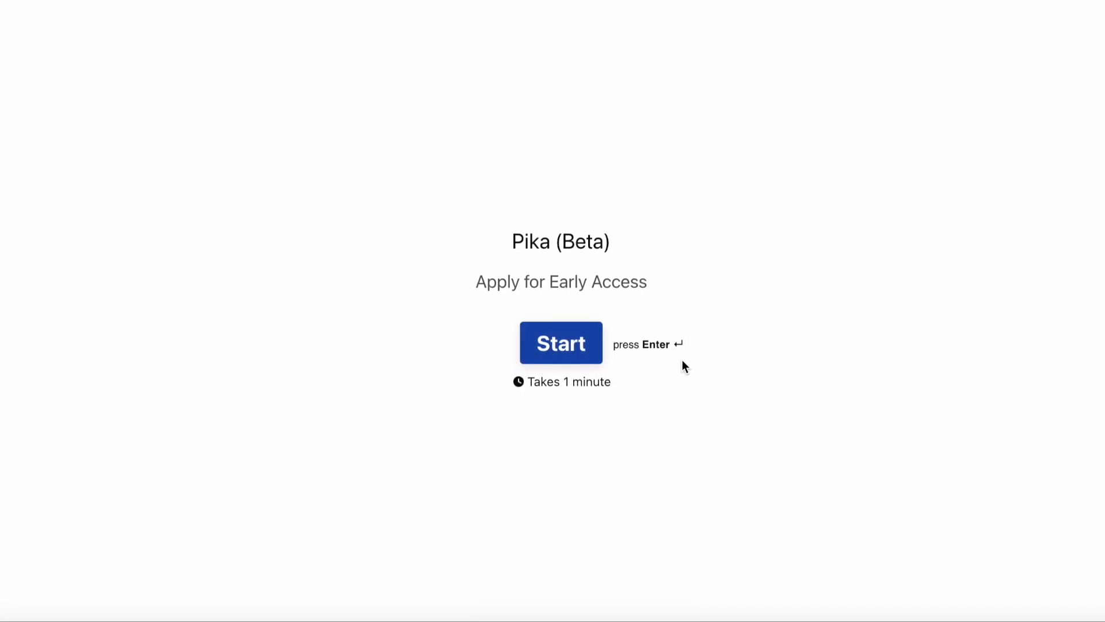
Start the Pika (Beta) early access Typeform to reach its Name question
left_click(561, 350)
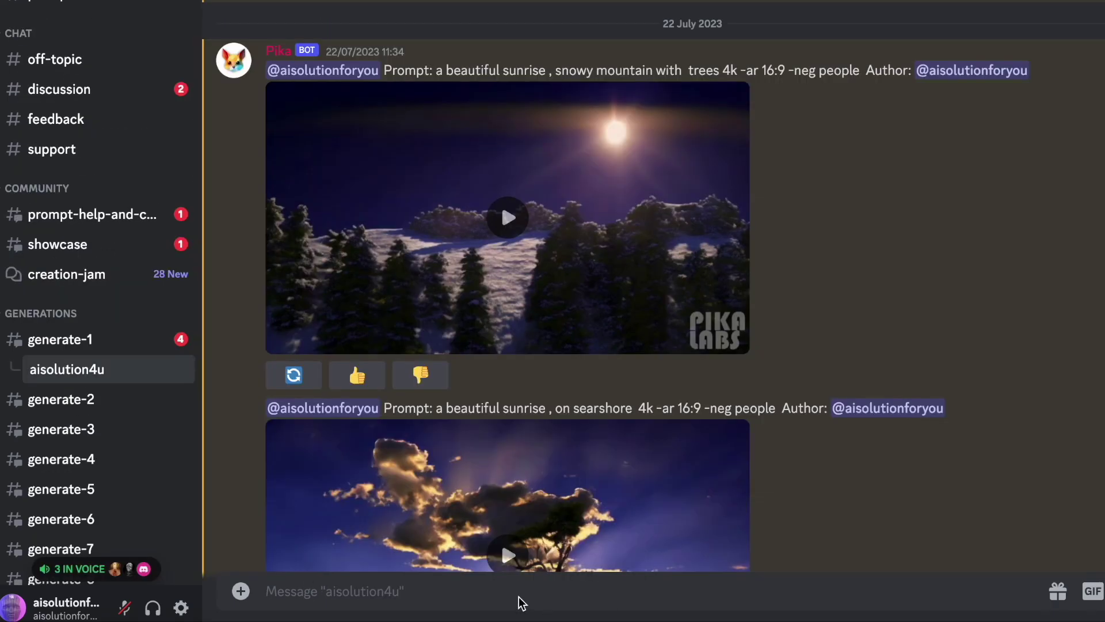
type("/cre")
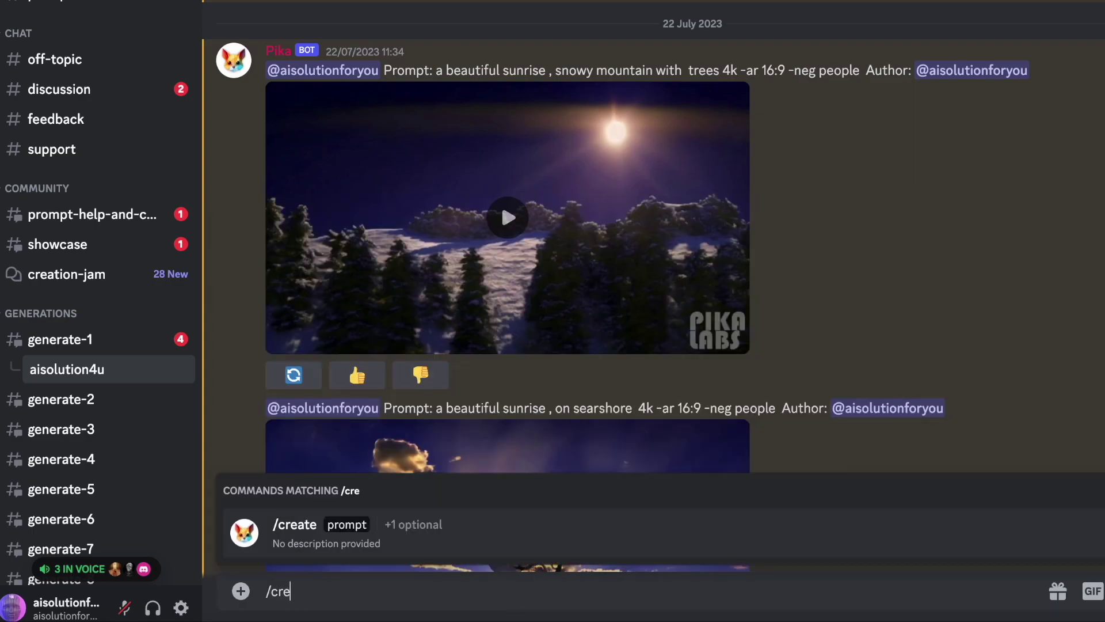
Send /create with prompt 'michael jackson dancing 4k -ar 9:16' in #generate-1
key("Return")
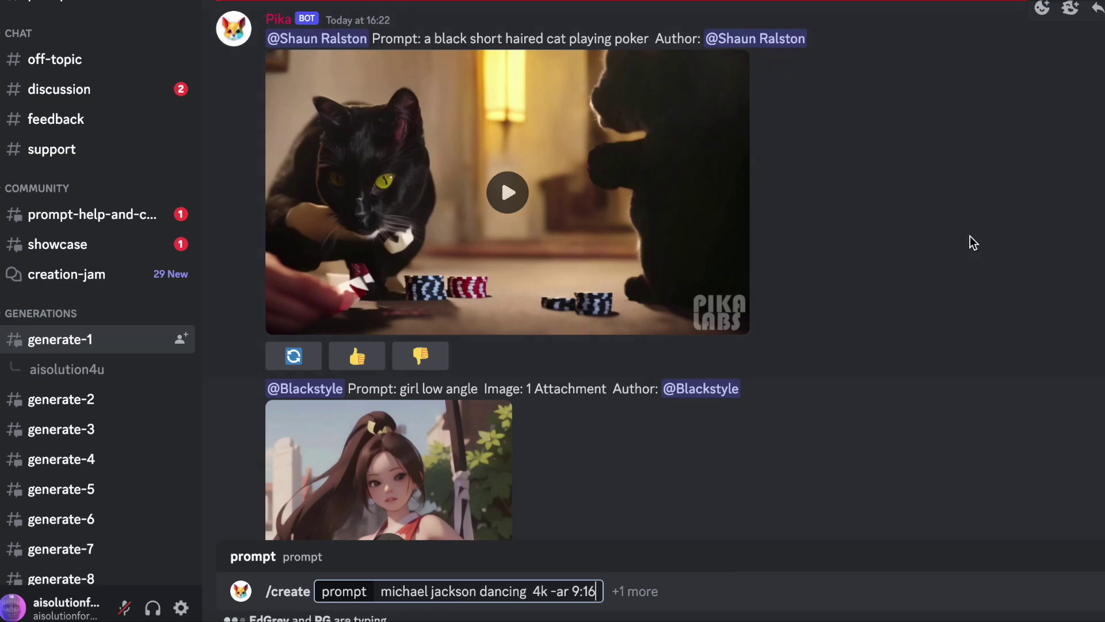
key("Return")
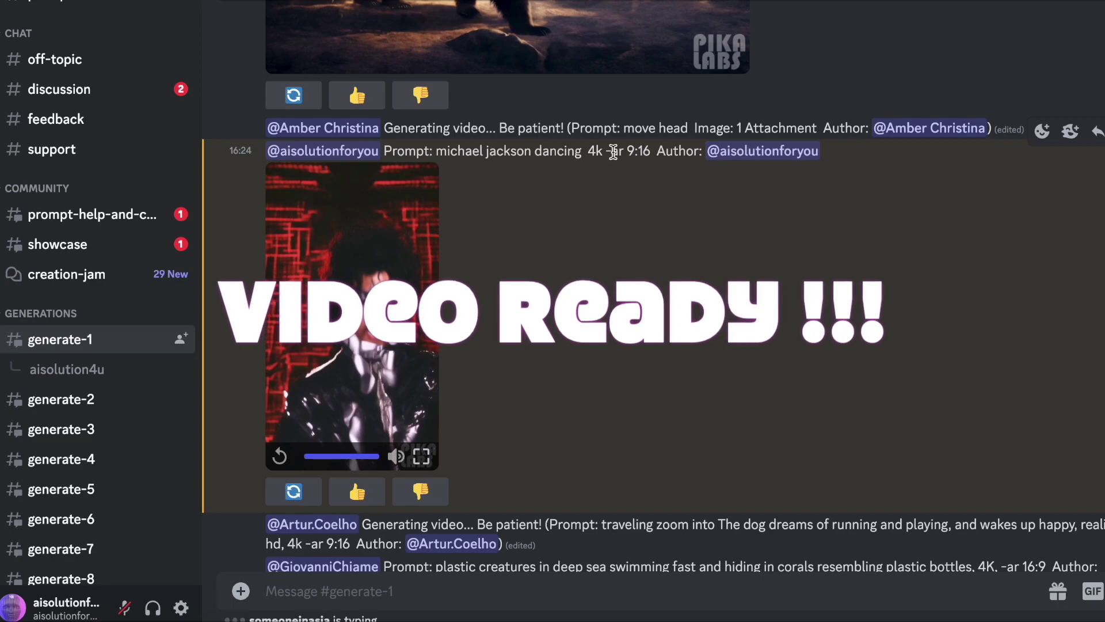
mouse_move(361, 344)
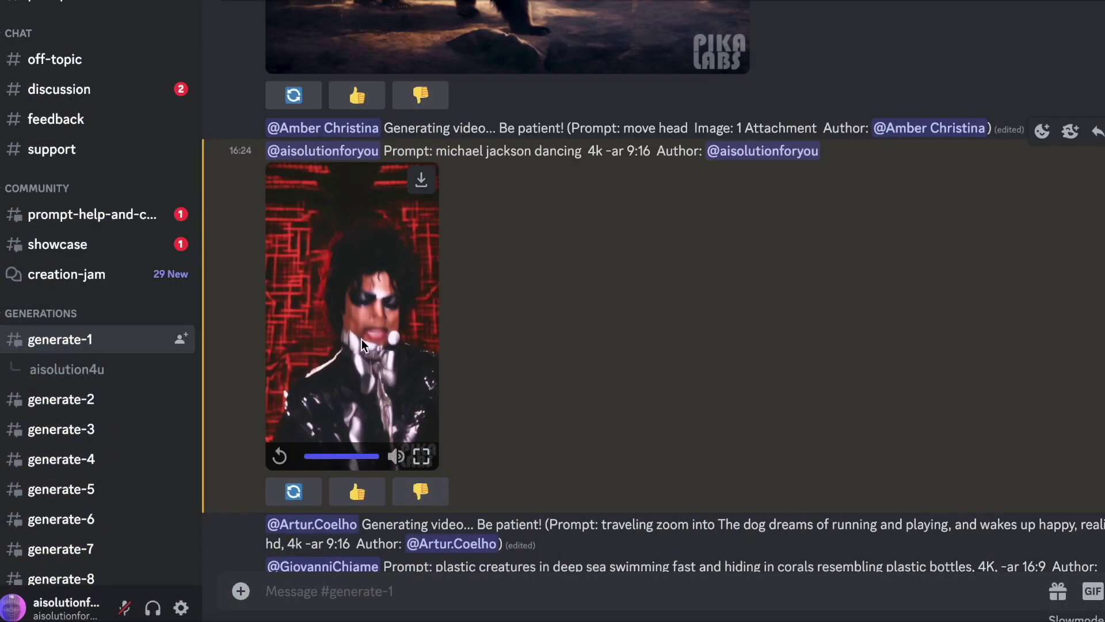
Replay the Michael Jackson clips and create a thread from the video message
left_click(362, 340)
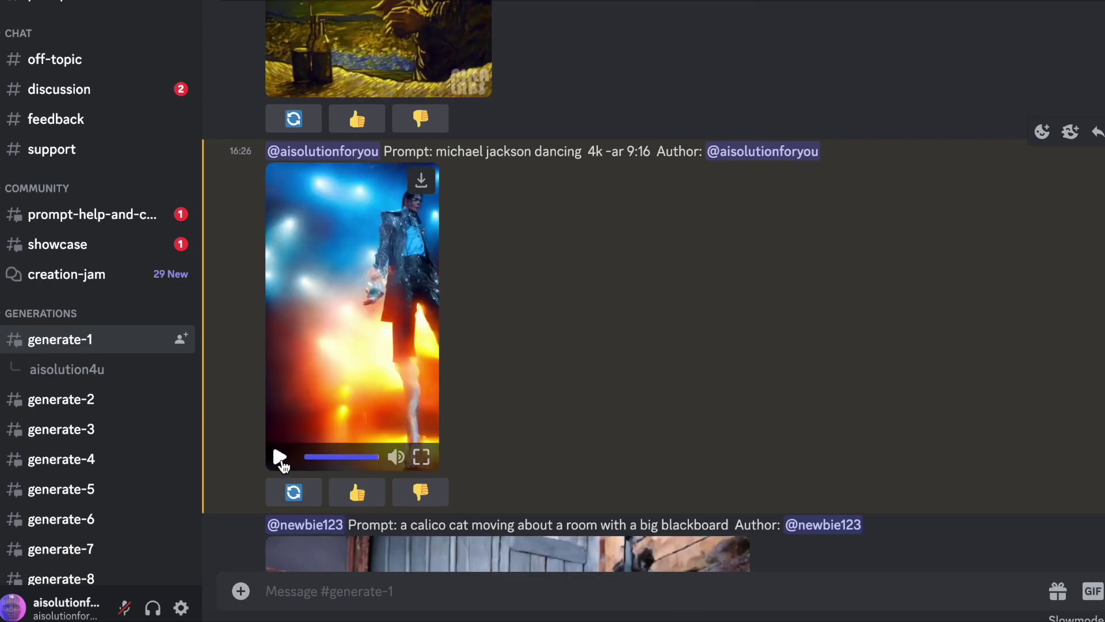
left_click(280, 458)
left_click(1104, 131)
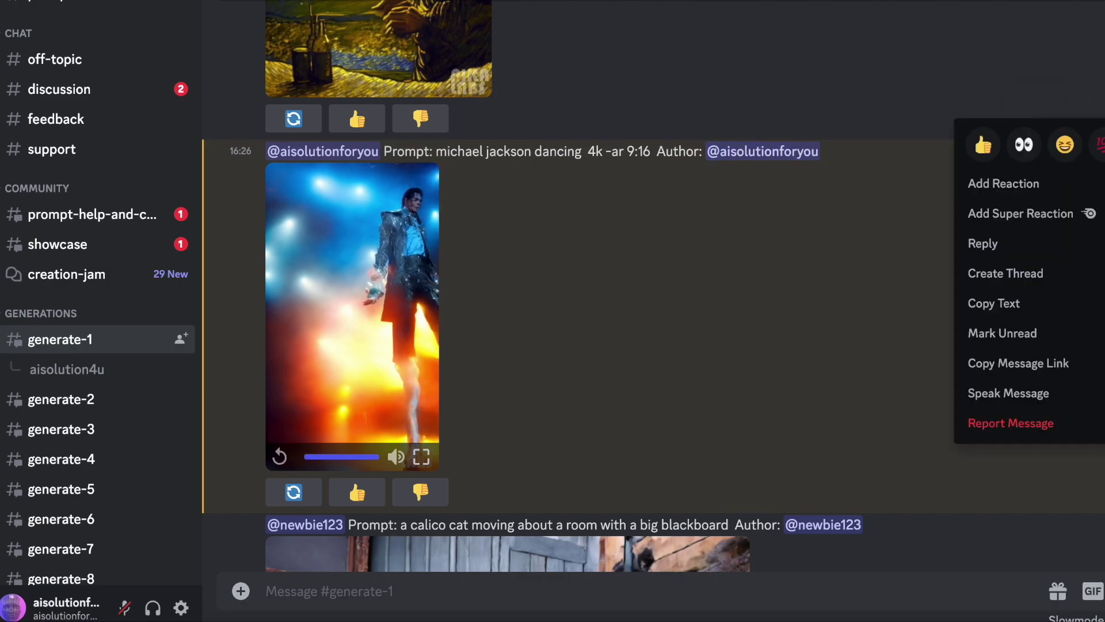
left_click(1057, 274)
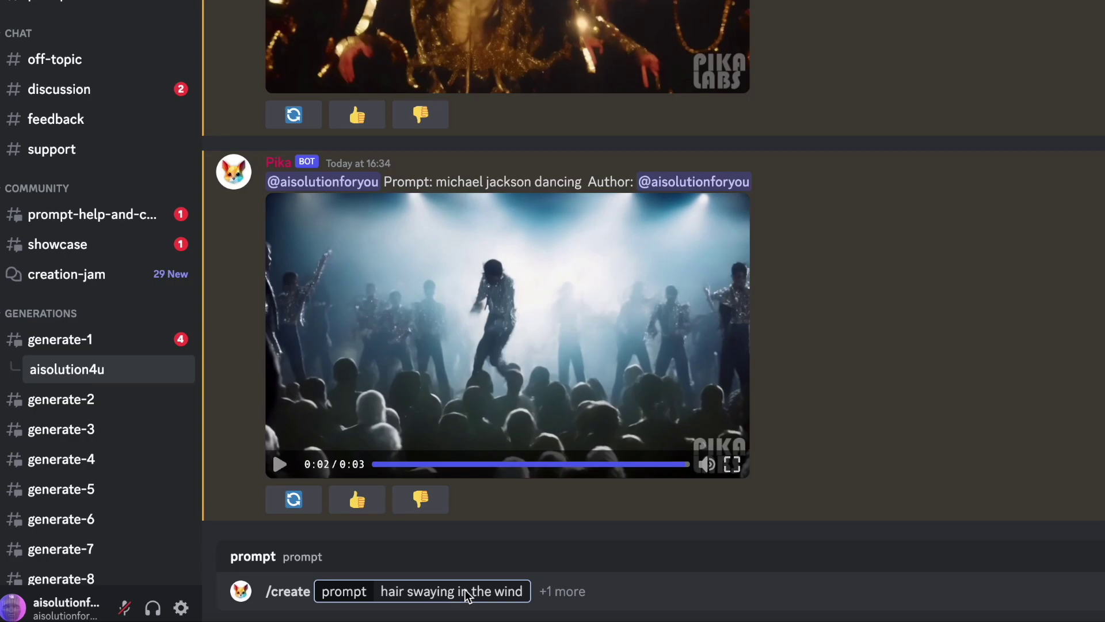
Attach the woman's street photo to /create 'hair swaying in the wind' and send it
left_click(562, 592)
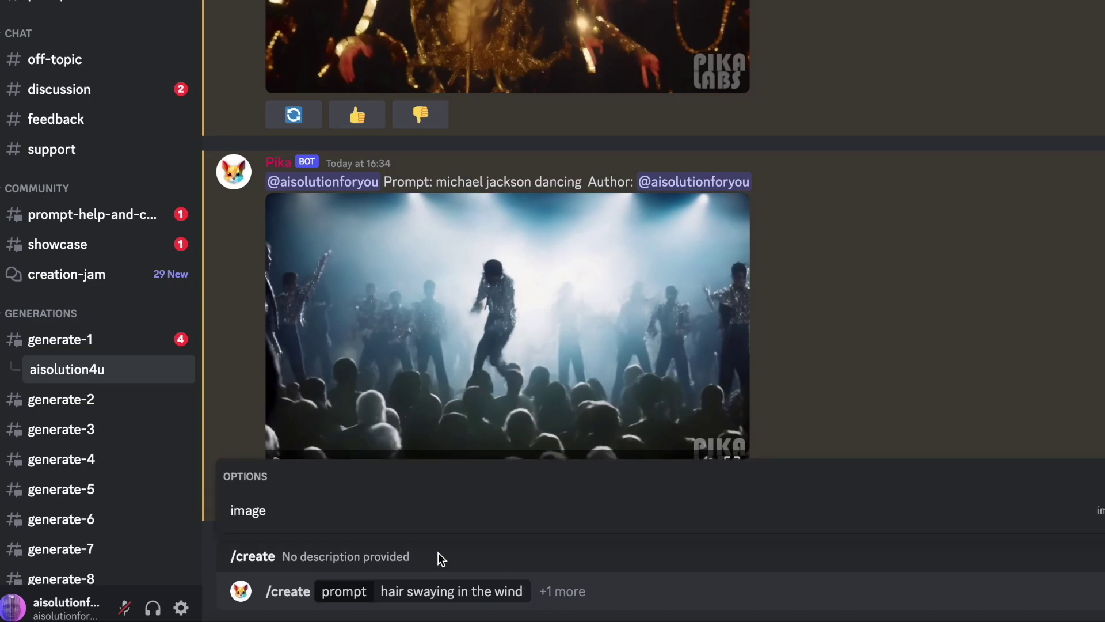
left_click(264, 513)
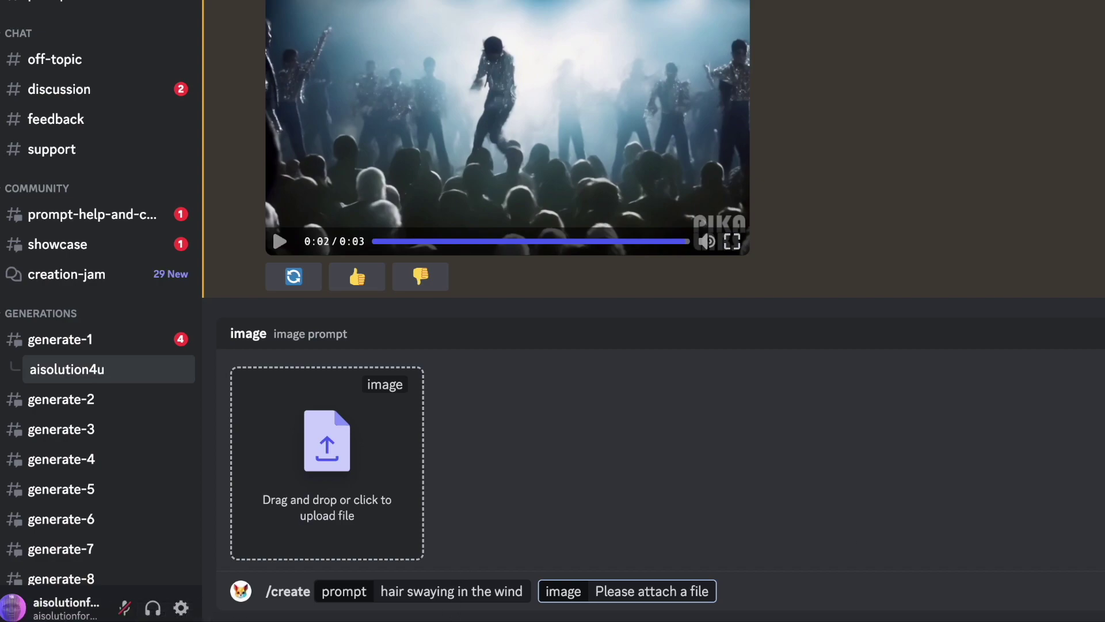
mouse_move(982, 236)
left_mouse_down()
mouse_move(327, 446)
mouse_move(335, 449)
left_mouse_up()
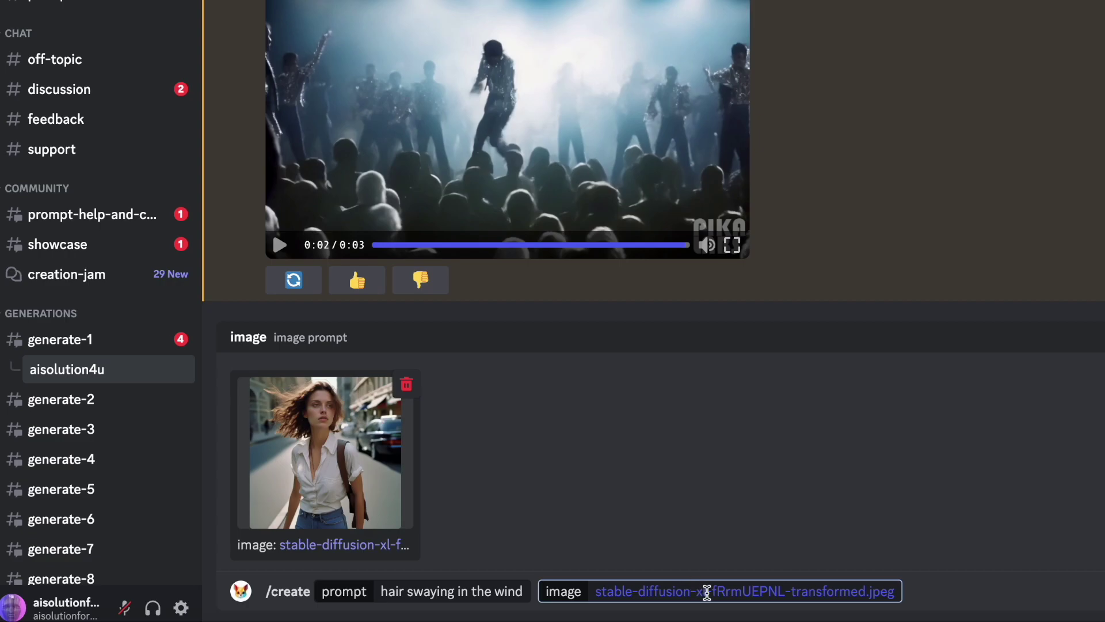
key("Return")
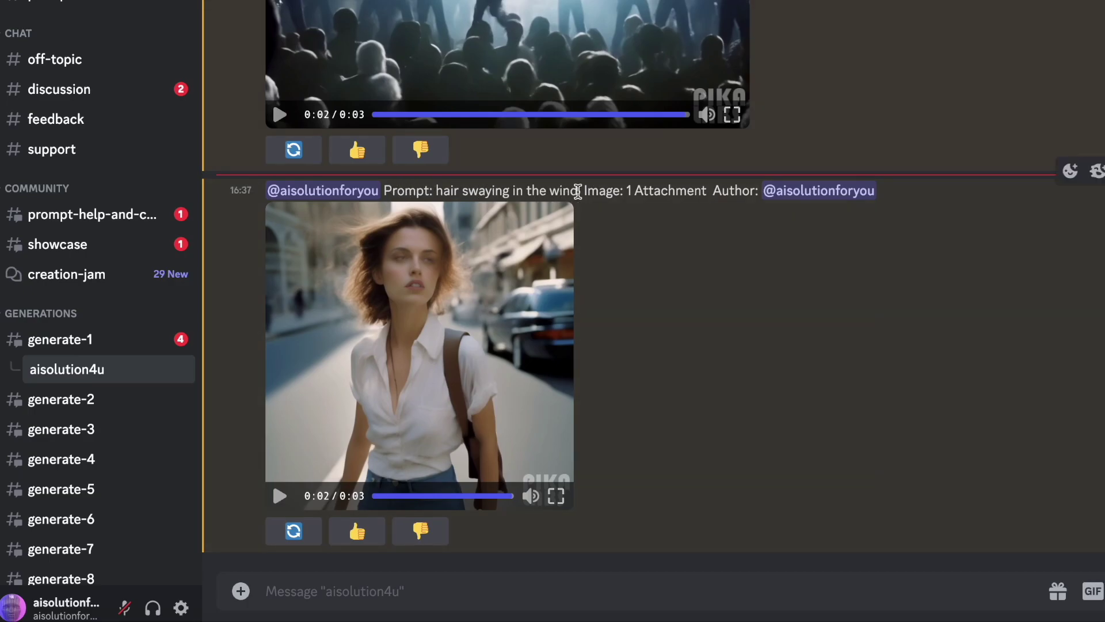
Play the generated video of the woman's hair swaying in the wind
left_click(279, 496)
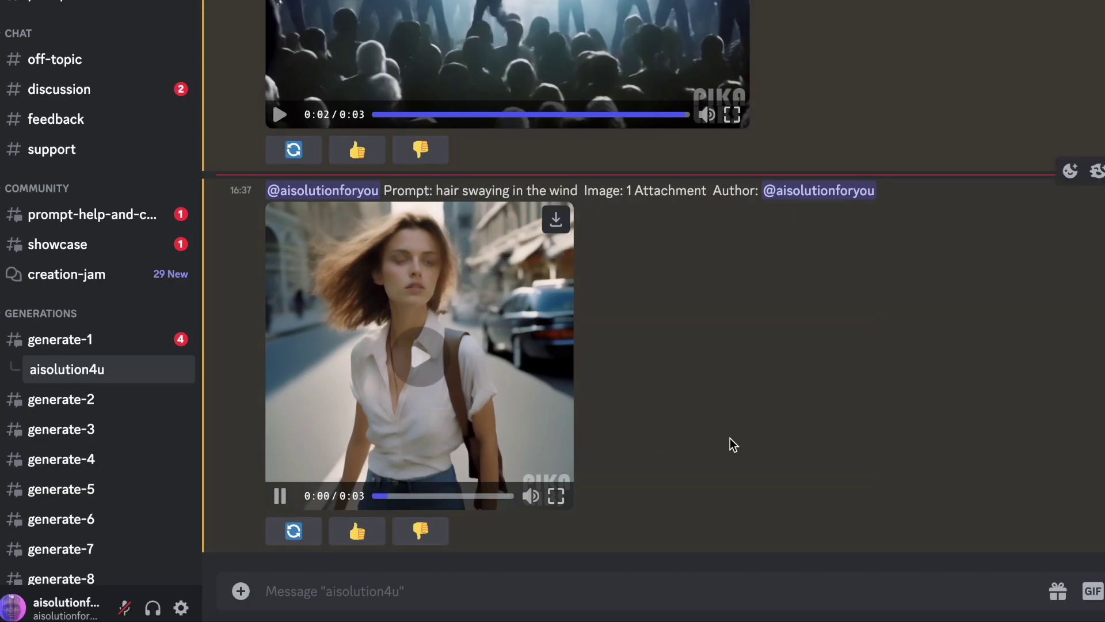